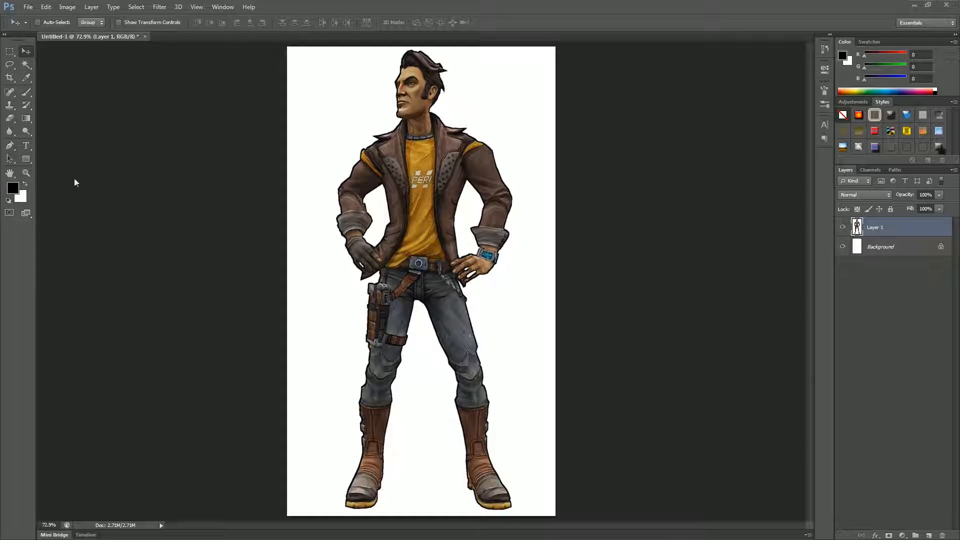
Try the Scale transform on Layer 1, shrinking the character from its edges and upper-left corner and enlarging it back to the canvas size.
{"action": "left_click", "coordinate": [46, 7]}
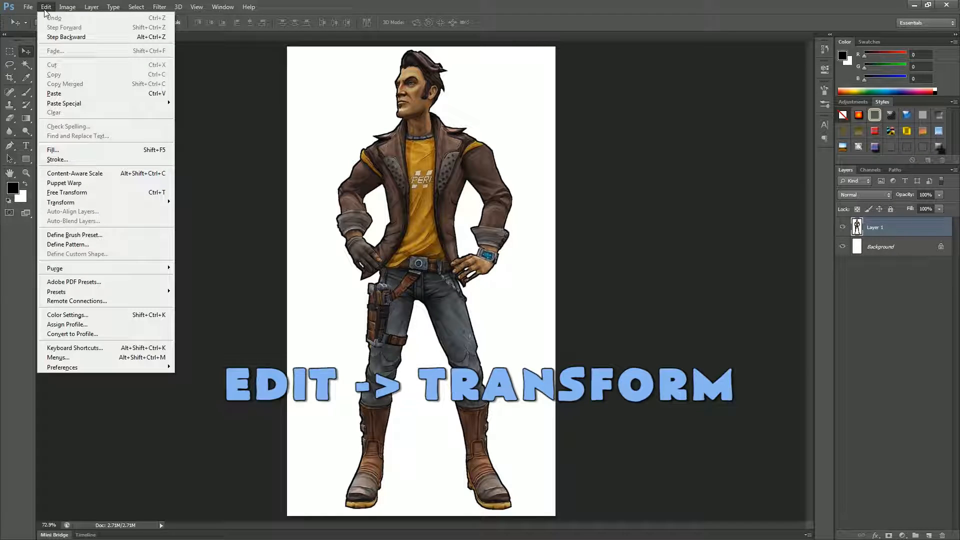
{"action": "mouse_move", "coordinate": [76, 204]}
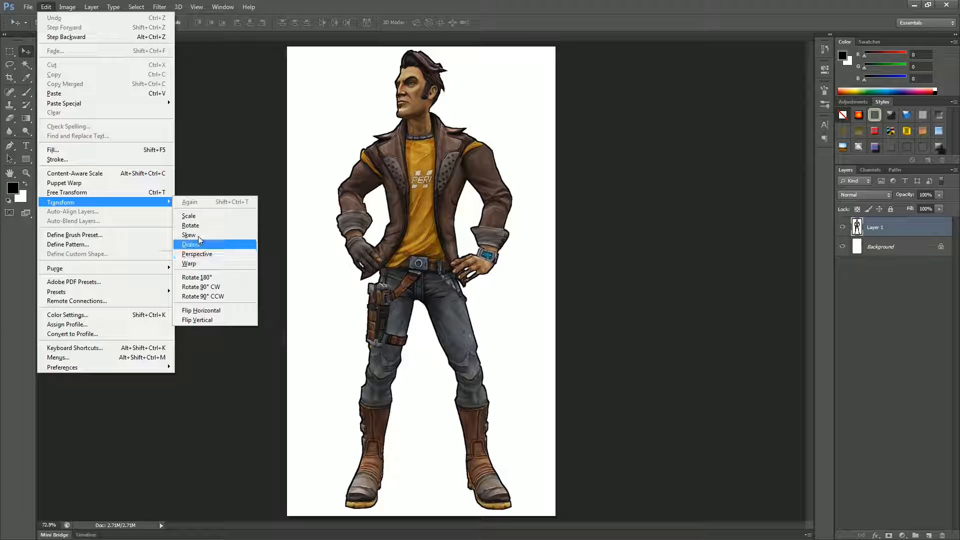
{"action": "left_click", "coordinate": [103, 201]}
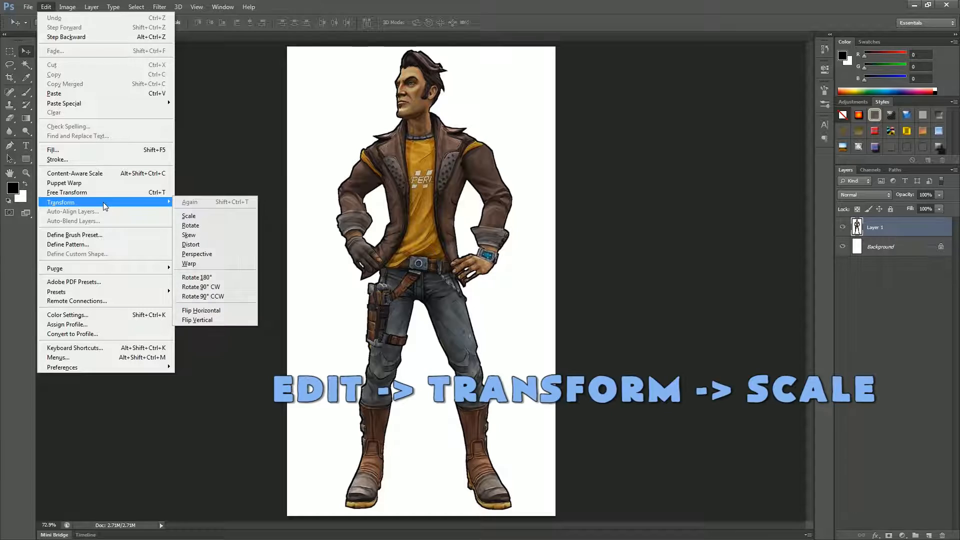
{"action": "left_click", "coordinate": [206, 217]}
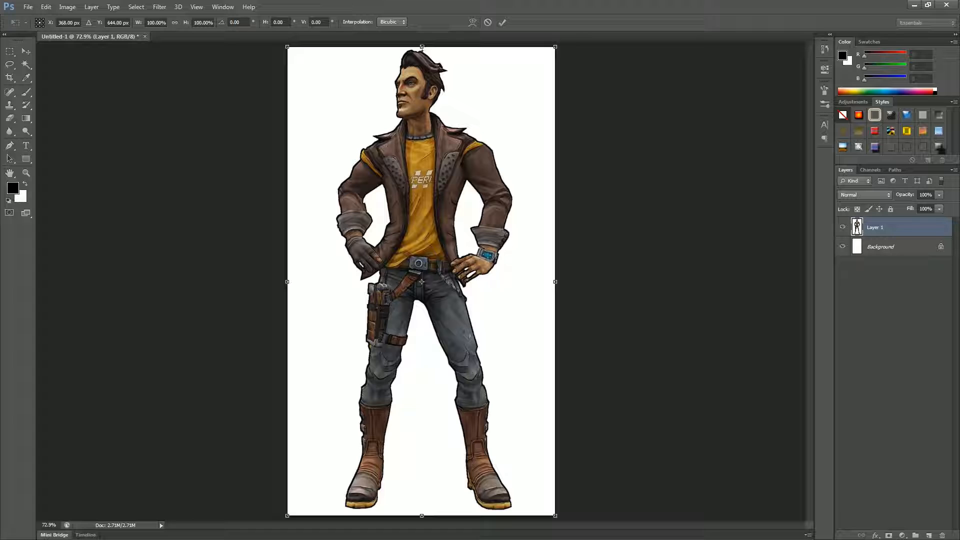
{"action": "left_click_drag", "start_coordinate": [421, 47], "coordinate": [402, 55]}
{"action": "mouse_move", "coordinate": [284, 285]}
{"action": "left_mouse_down"}
{"action": "mouse_move", "coordinate": [494, 274]}
{"action": "mouse_move", "coordinate": [293, 274]}
{"action": "left_mouse_up"}
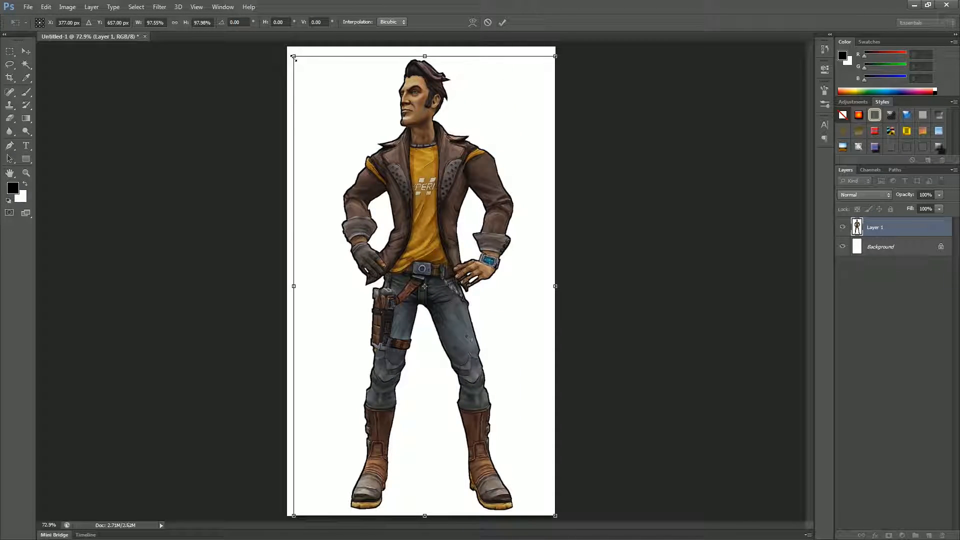
{"action": "left_click_drag", "start_coordinate": [293, 58], "coordinate": [451, 213]}
{"action": "left_click_drag", "start_coordinate": [473, 267], "coordinate": [259, 68]}
Switch the active transform to Rotate and try turning the character about its centre.
{"action": "left_click", "coordinate": [46, 6]}
{"action": "mouse_move", "coordinate": [102, 201]}
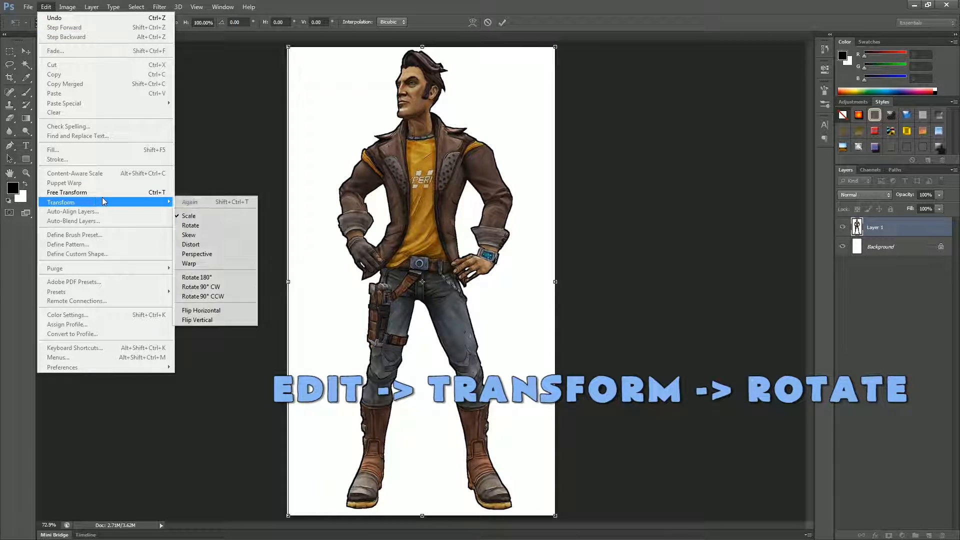
{"action": "left_click", "coordinate": [220, 224]}
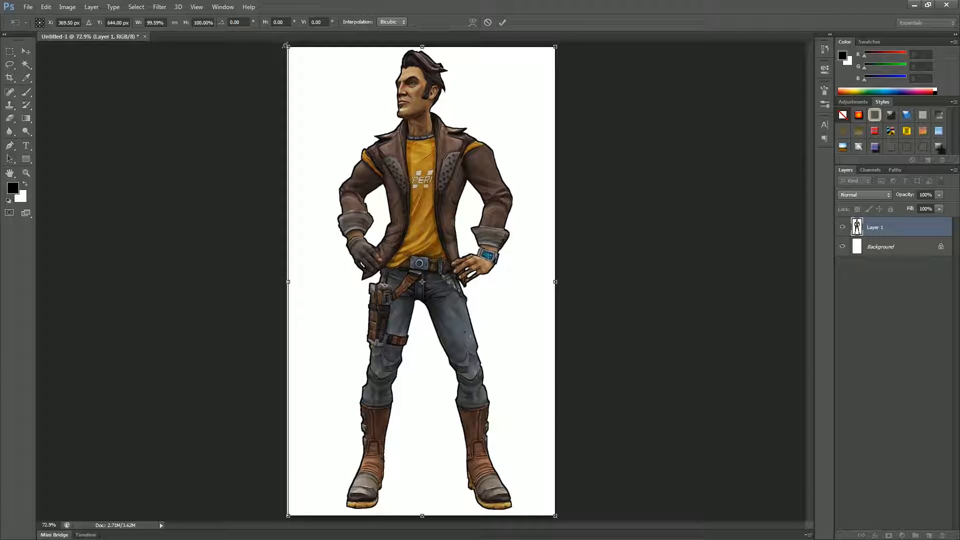
{"action": "left_click_drag", "start_coordinate": [279, 42], "coordinate": [355, 165]}
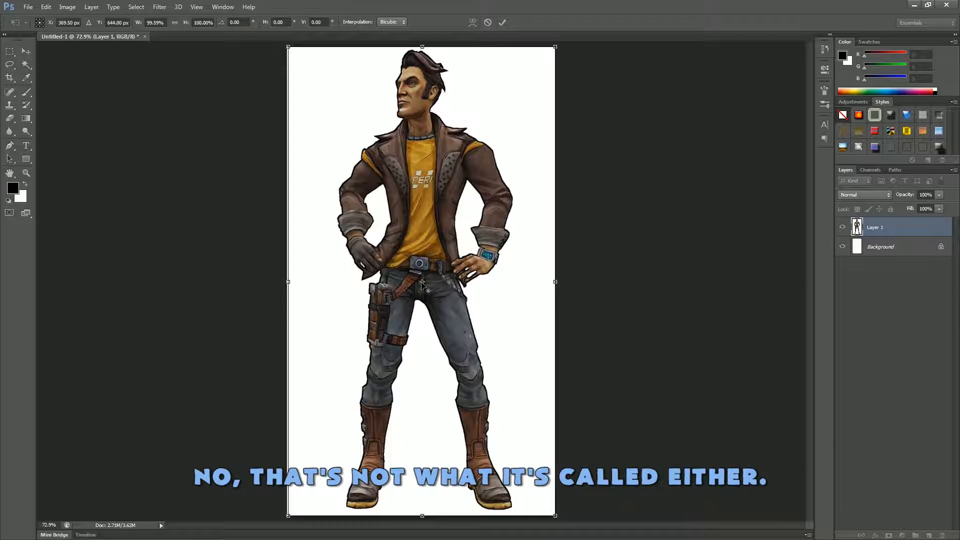
Try rotating the character about a pivot point moved beside the head and onto the face, and cancel the transform.
{"action": "left_click_drag", "start_coordinate": [349, 120], "coordinate": [348, 116]}
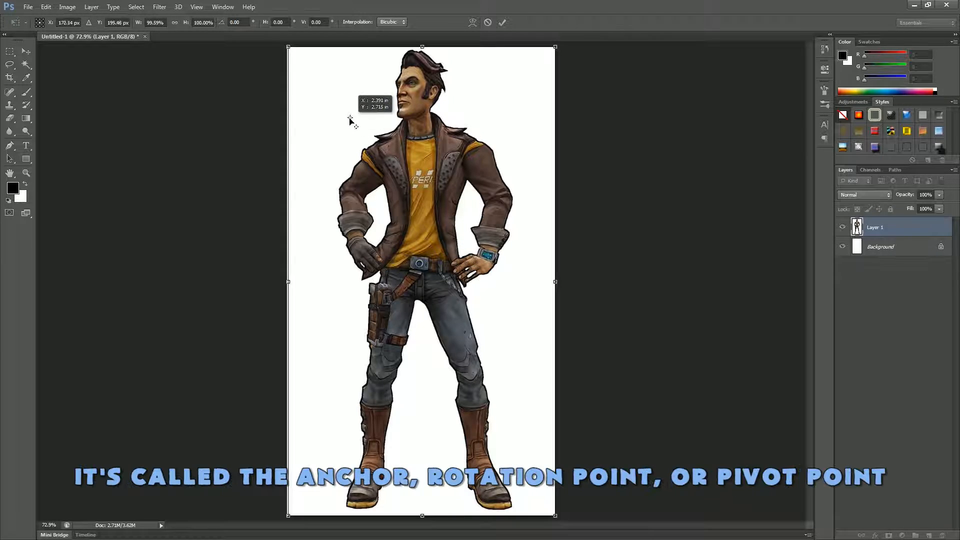
{"action": "left_click_drag", "start_coordinate": [568, 45], "coordinate": [443, 85]}
{"action": "left_click_drag", "start_coordinate": [353, 110], "coordinate": [404, 103]}
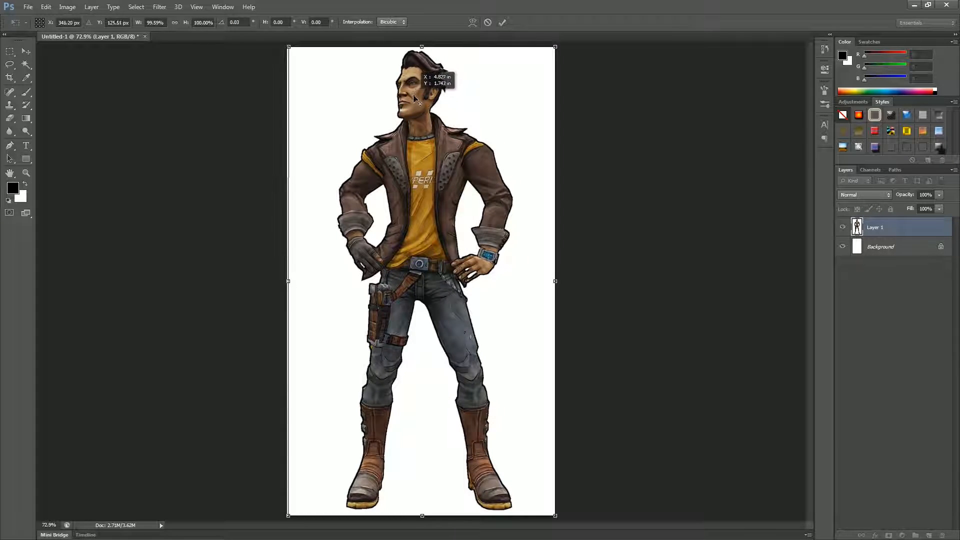
{"action": "left_click_drag", "start_coordinate": [563, 45], "coordinate": [491, 69]}
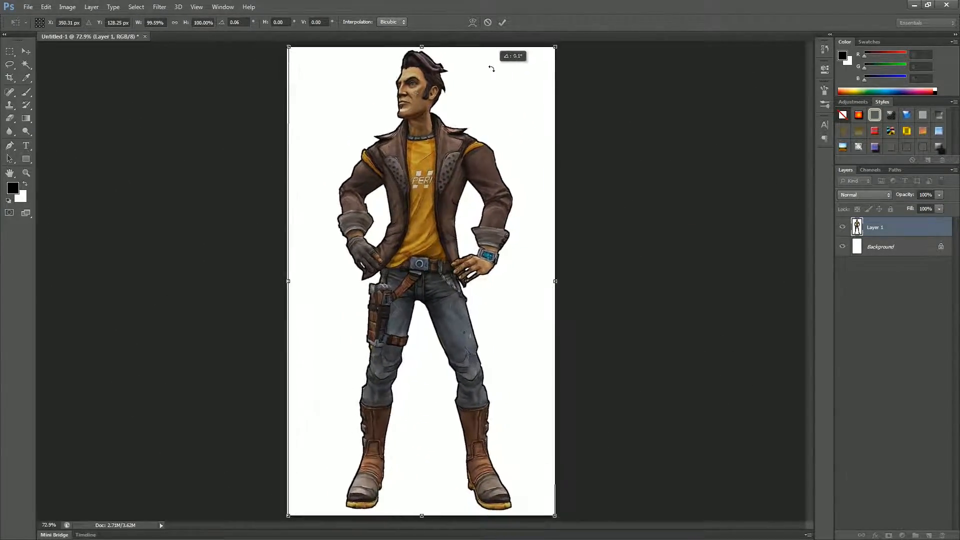
{"action": "left_click", "coordinate": [488, 22]}
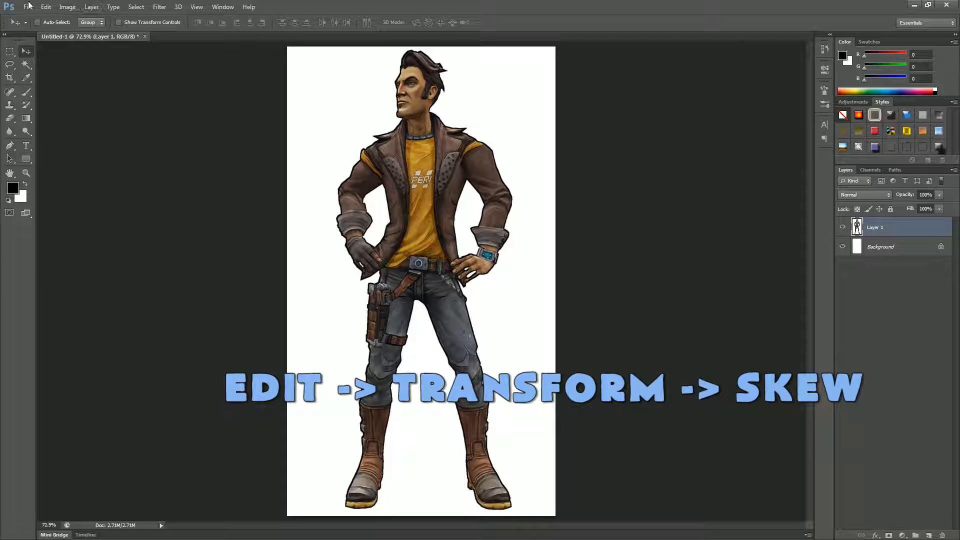
Try the Skew transform on Layer 1, shifting its upper-left corner and top edge, and cancel it.
{"action": "left_click", "coordinate": [44, 7]}
{"action": "mouse_move", "coordinate": [150, 202]}
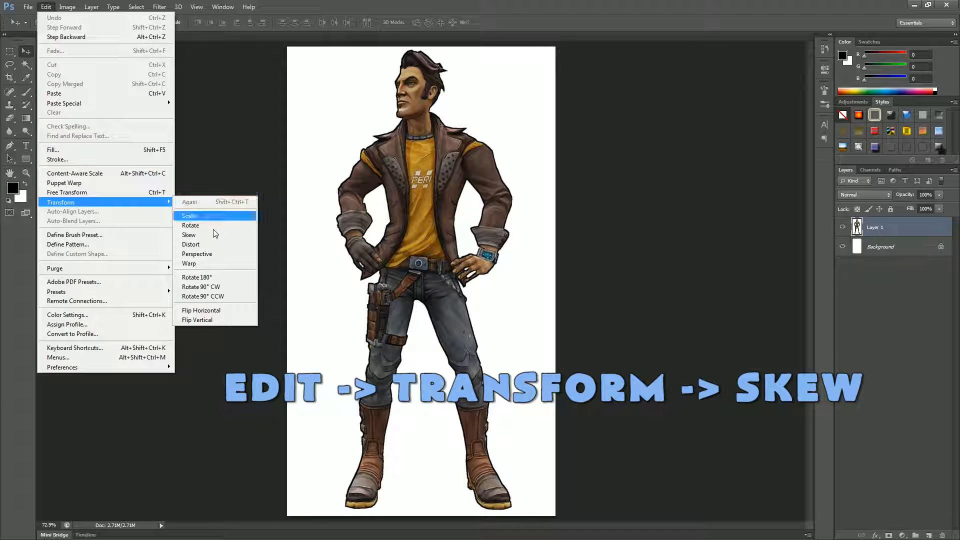
{"action": "left_click", "coordinate": [235, 234]}
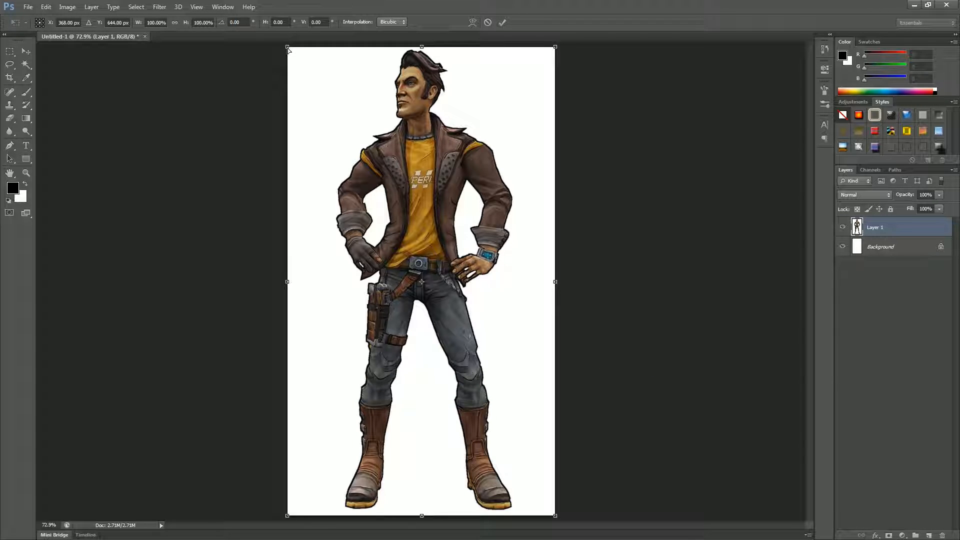
{"action": "left_click_drag", "start_coordinate": [288, 50], "coordinate": [478, 47]}
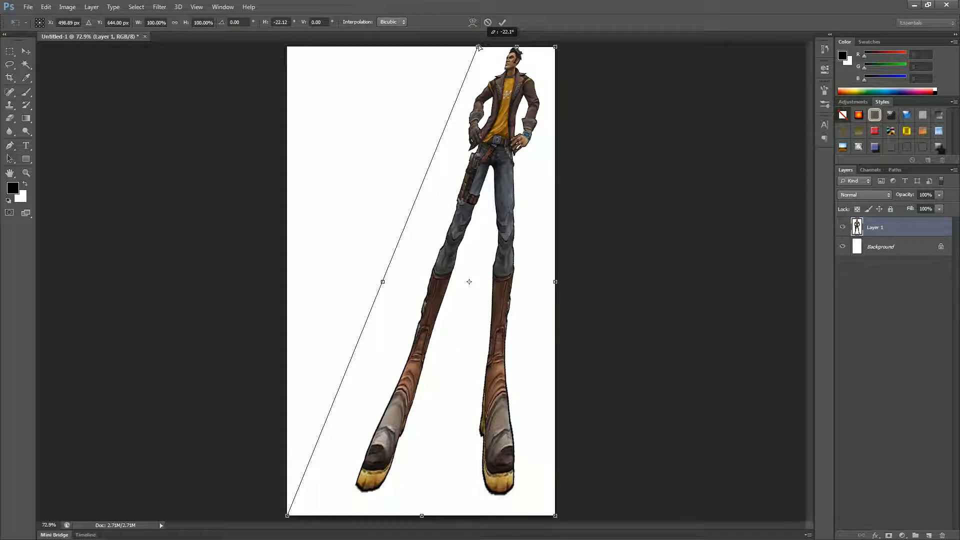
{"action": "left_click_drag", "start_coordinate": [479, 47], "coordinate": [289, 47]}
{"action": "left_click_drag", "start_coordinate": [423, 47], "coordinate": [420, 70]}
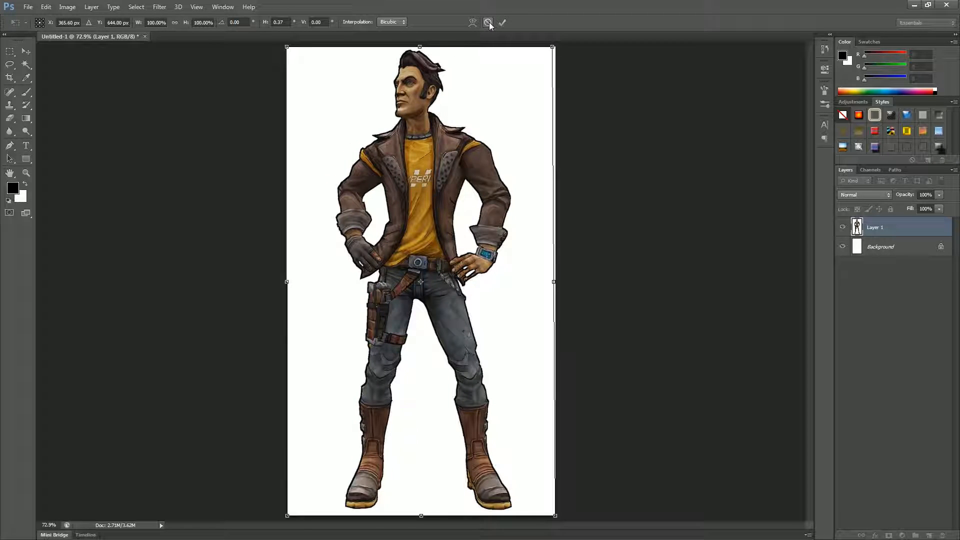
{"action": "left_click", "coordinate": [489, 23]}
Try the Distort transform on Layer 1, pulling its corners and top edge independently, and cancel it.
{"action": "left_click", "coordinate": [45, 7]}
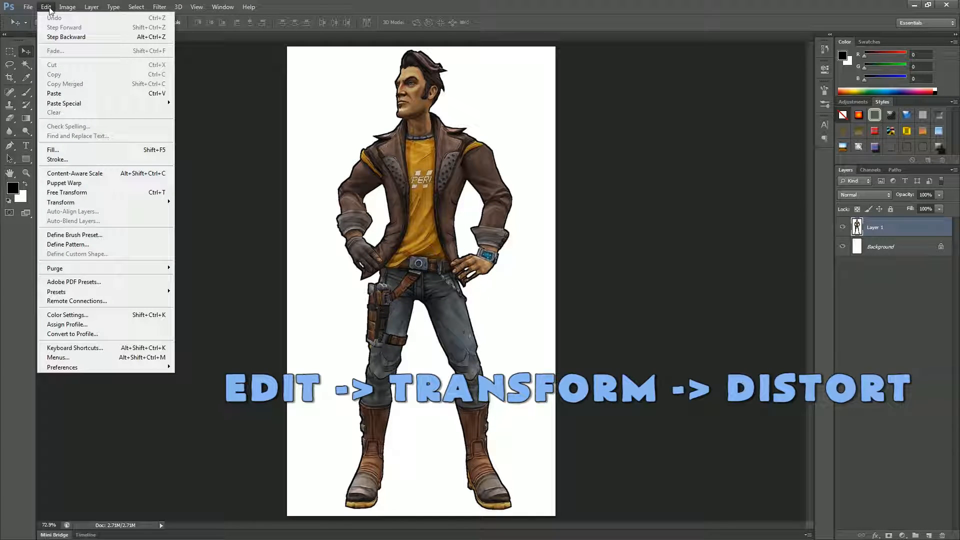
{"action": "mouse_move", "coordinate": [98, 202]}
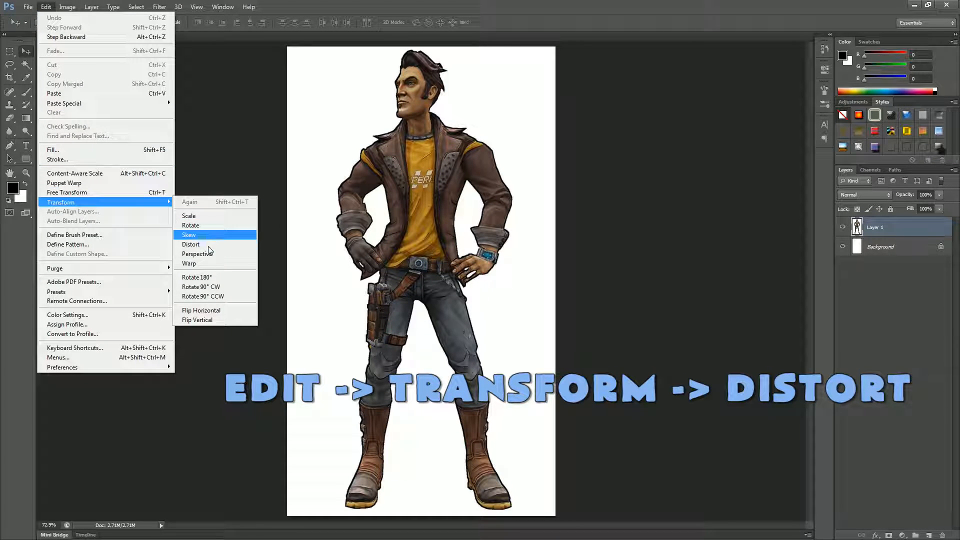
{"action": "left_click", "coordinate": [190, 244]}
{"action": "left_click_drag", "start_coordinate": [289, 49], "coordinate": [346, 103]}
{"action": "left_click_drag", "start_coordinate": [444, 72], "coordinate": [425, 105]}
{"action": "left_click_drag", "start_coordinate": [535, 73], "coordinate": [509, 67]}
{"action": "left_click_drag", "start_coordinate": [565, 519], "coordinate": [543, 443]}
{"action": "left_click", "coordinate": [488, 23]}
Try the Perspective transform on Layer 1, moving its upper-left corner inward and back, and cancel it.
{"action": "left_click", "coordinate": [46, 6]}
{"action": "mouse_move", "coordinate": [115, 201]}
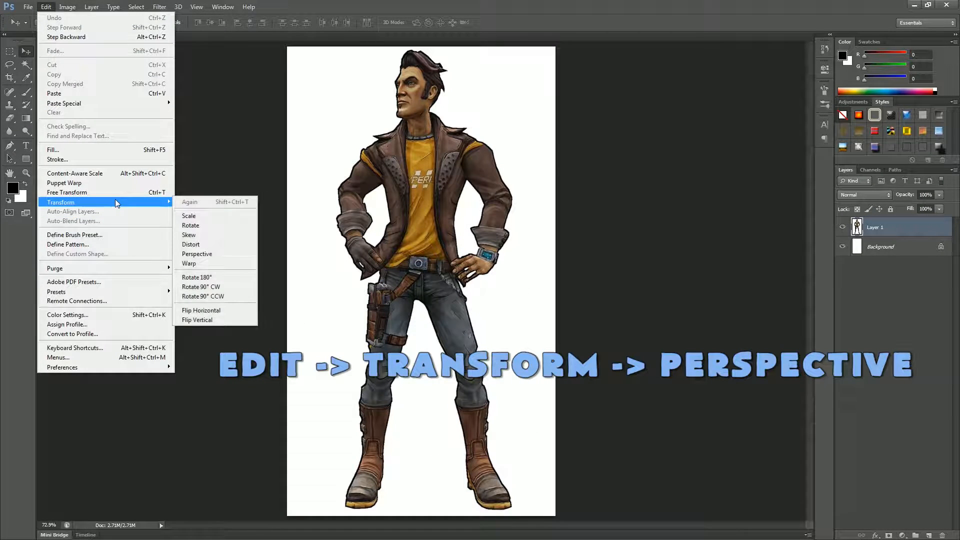
{"action": "left_click", "coordinate": [223, 254]}
{"action": "left_click_drag", "start_coordinate": [287, 46], "coordinate": [356, 92]}
{"action": "left_click_drag", "start_coordinate": [295, 104], "coordinate": [289, 47]}
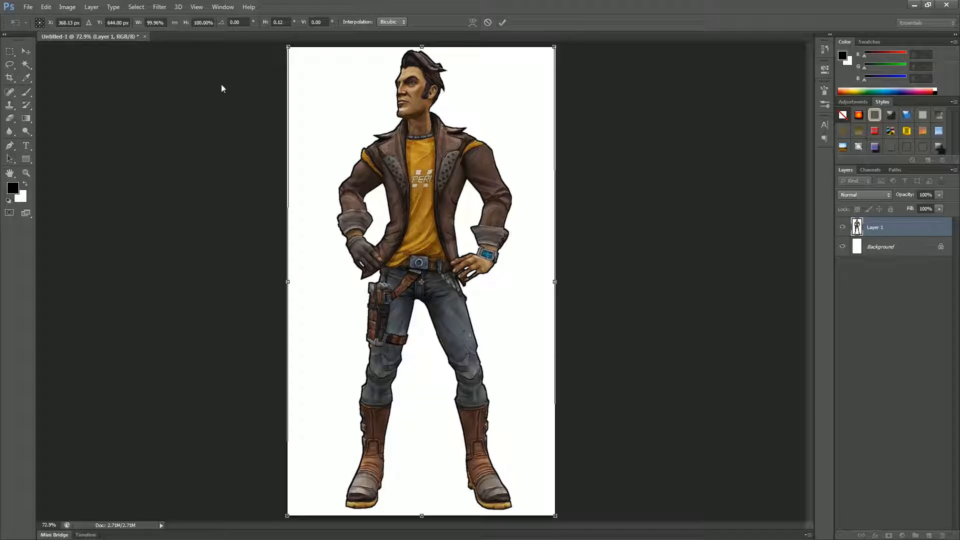
{"action": "left_click", "coordinate": [45, 7]}
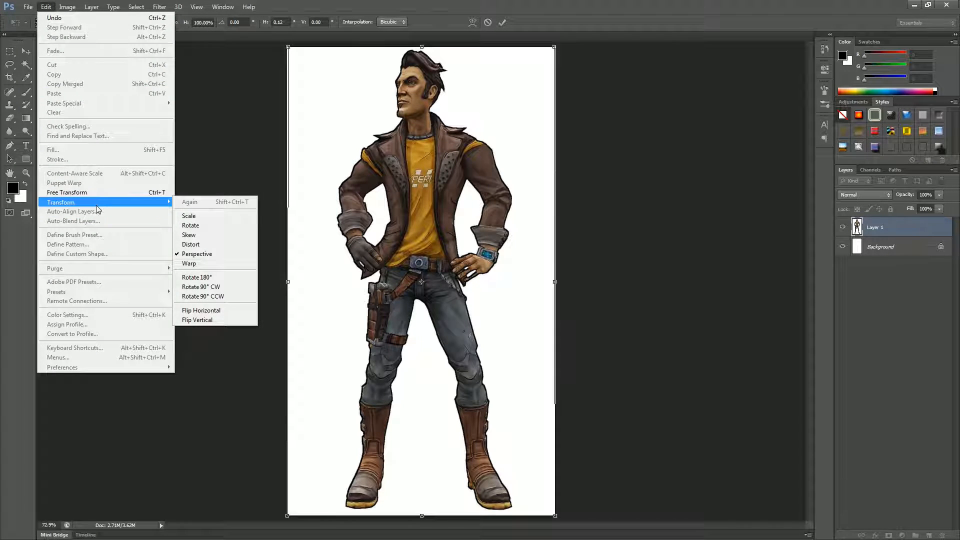
{"action": "mouse_move", "coordinate": [115, 202]}
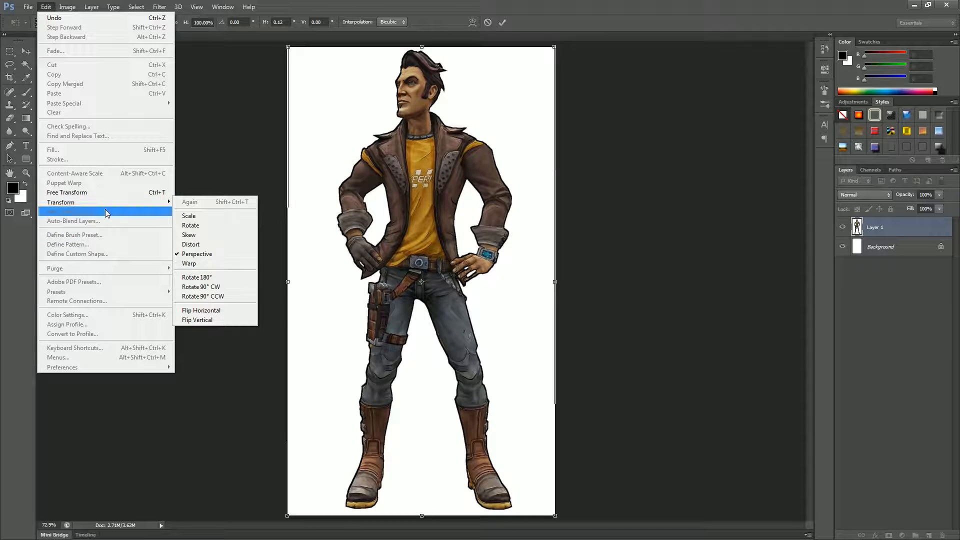
{"action": "left_click", "coordinate": [487, 22]}
{"action": "left_click", "coordinate": [487, 22]}
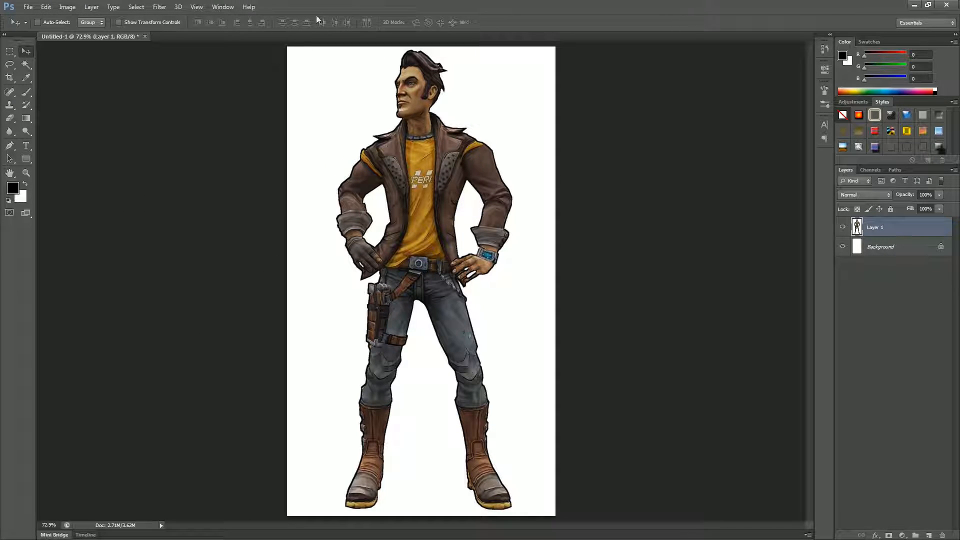
Try rotating Layer 1 by 180° and undo the rotation.
{"action": "left_click", "coordinate": [46, 7]}
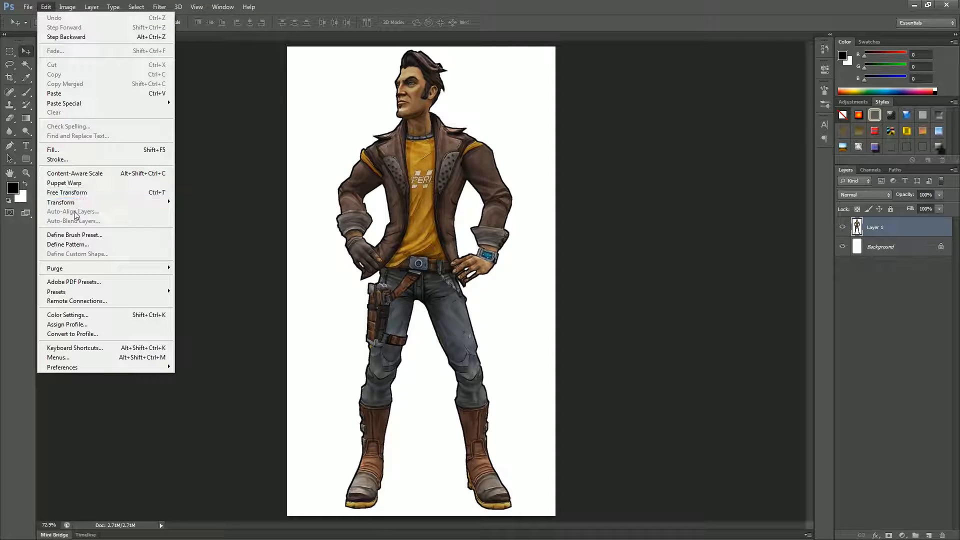
{"action": "mouse_move", "coordinate": [93, 203]}
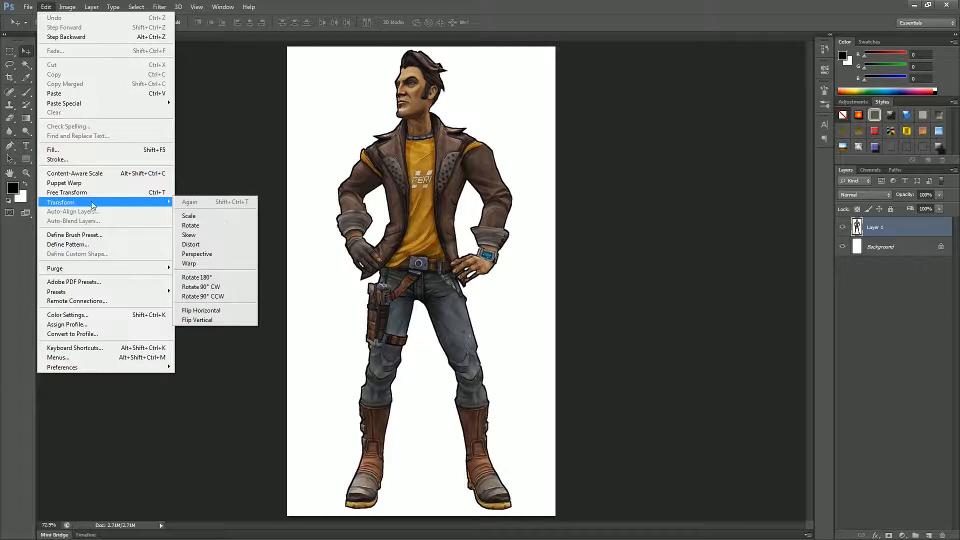
{"action": "left_click", "coordinate": [224, 278]}
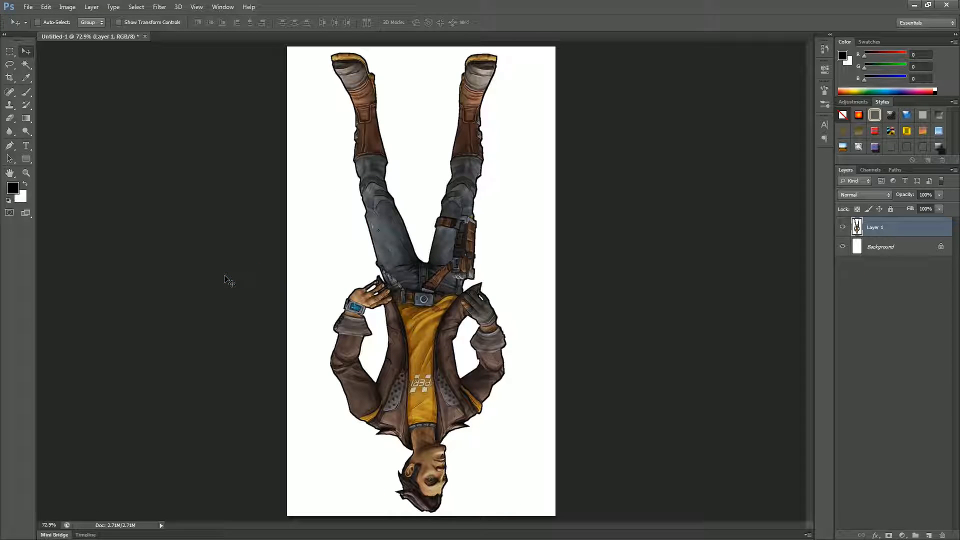
{"action": "key", "text": "ctrl+z"}
Flip the character on Layer 1 horizontally.
{"action": "left_click", "coordinate": [47, 7]}
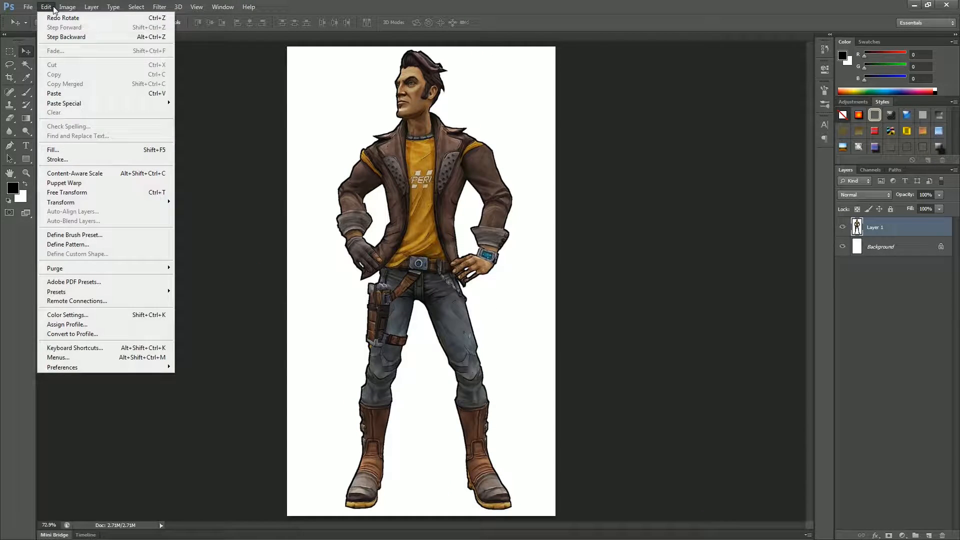
{"action": "mouse_move", "coordinate": [67, 203]}
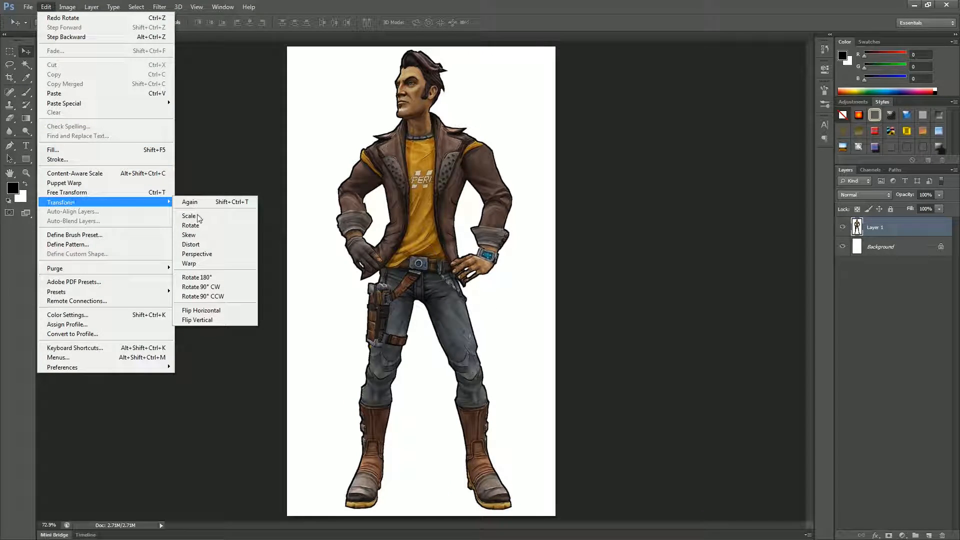
{"action": "left_click", "coordinate": [218, 311]}
Try flipping Layer 1 vertically and undo the flip.
{"action": "left_click", "coordinate": [67, 7]}
{"action": "left_click", "coordinate": [52, 10]}
{"action": "mouse_move", "coordinate": [108, 202]}
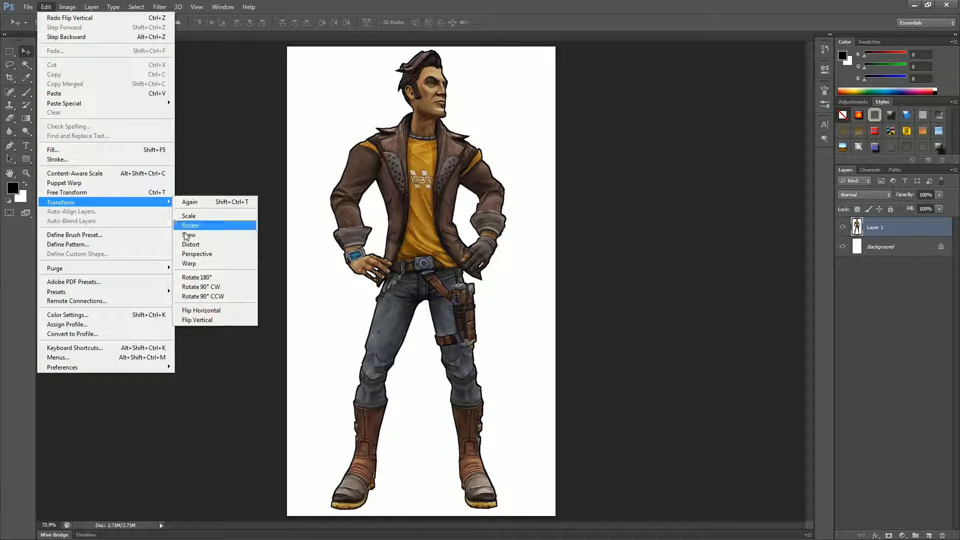
{"action": "left_click", "coordinate": [217, 322]}
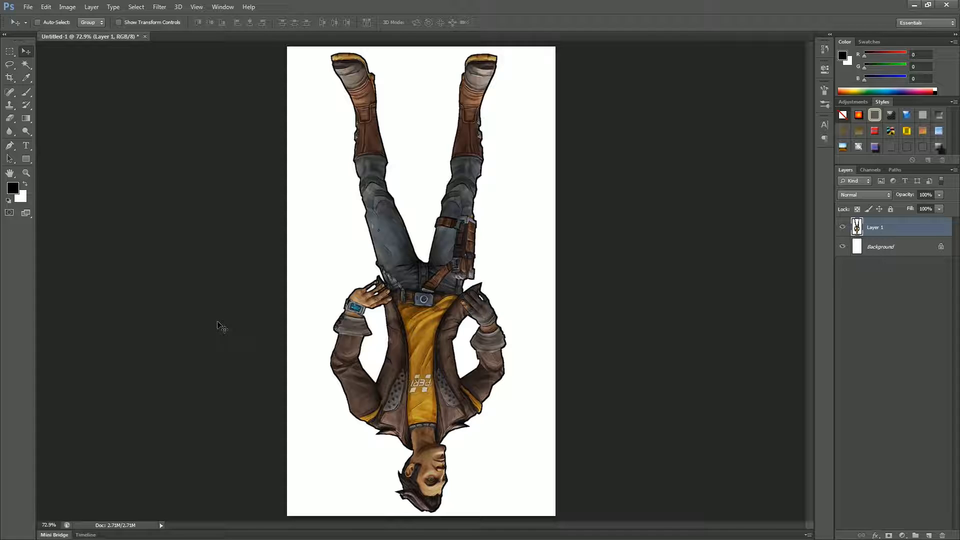
{"action": "key", "text": "ctrl+z"}
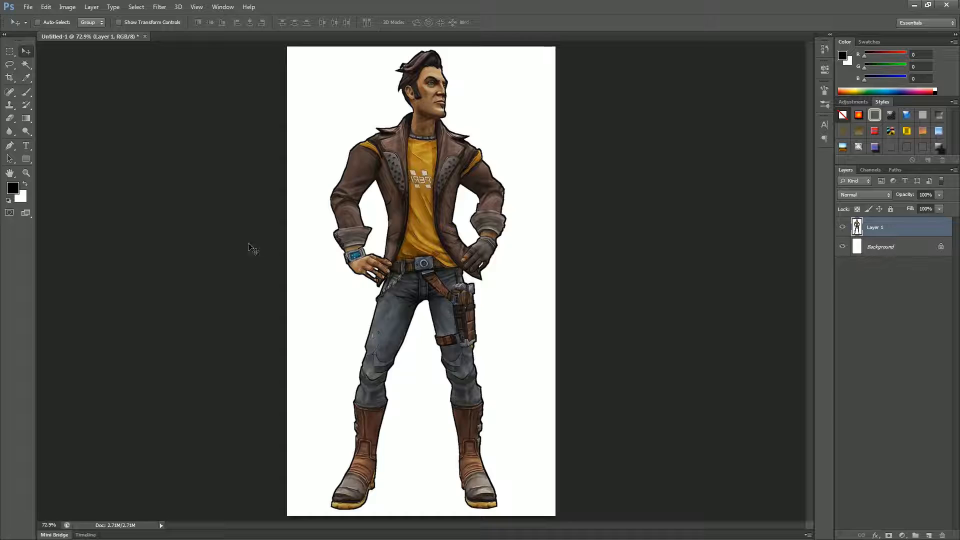
Crop the image to the character's upper body down to the hips, trimming both sides close to the arms, and return to the Move tool.
{"action": "left_click", "coordinate": [10, 78]}
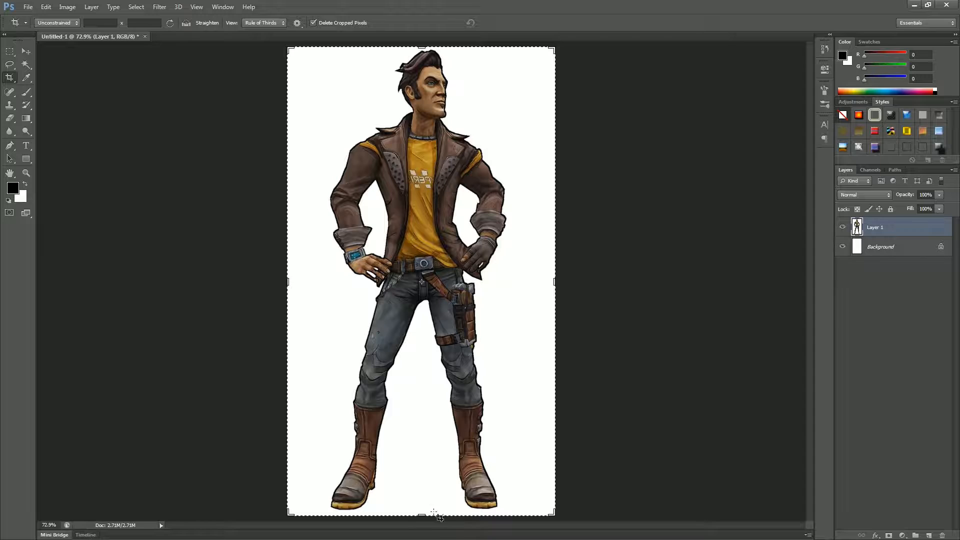
{"action": "mouse_move", "coordinate": [439, 514]}
{"action": "left_mouse_down"}
{"action": "mouse_move", "coordinate": [442, 404]}
{"action": "mouse_move", "coordinate": [450, 408]}
{"action": "left_mouse_up"}
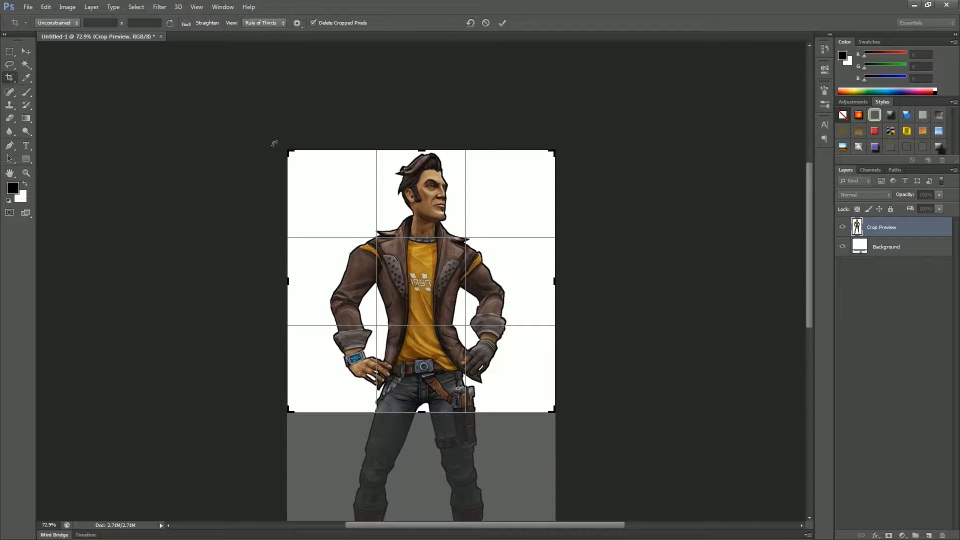
{"action": "left_click_drag", "start_coordinate": [289, 282], "coordinate": [307, 281]}
{"action": "left_click_drag", "start_coordinate": [535, 284], "coordinate": [517, 280]}
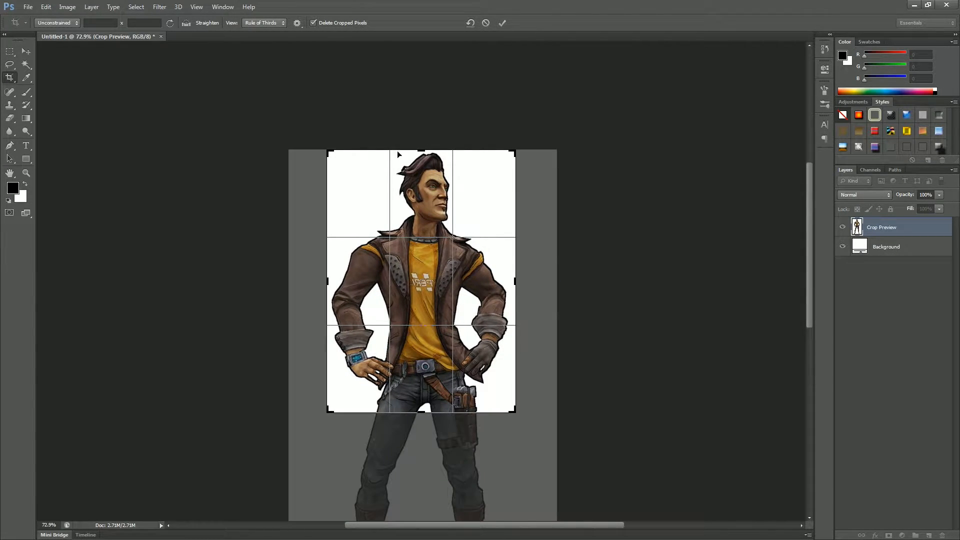
{"action": "left_click_drag", "start_coordinate": [425, 412], "coordinate": [426, 407]}
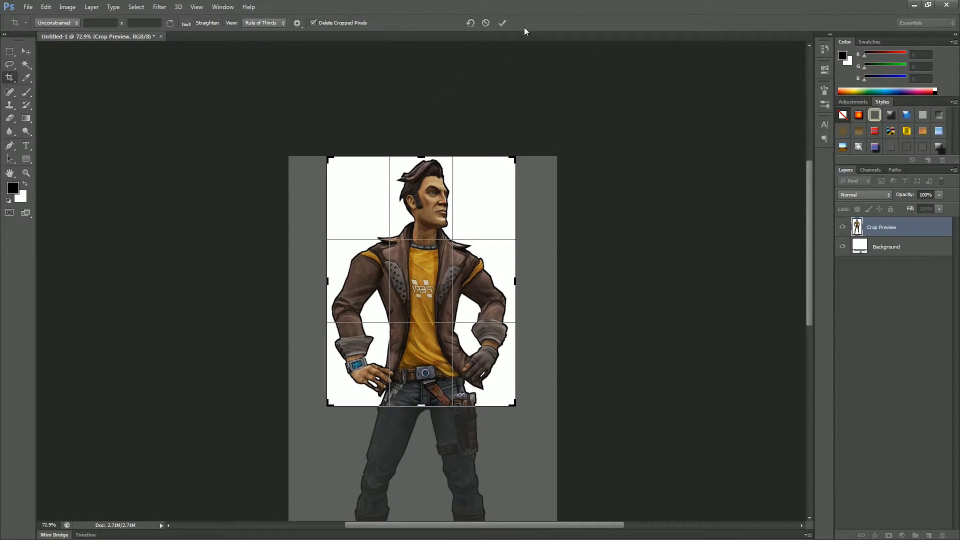
{"action": "left_click", "coordinate": [500, 23]}
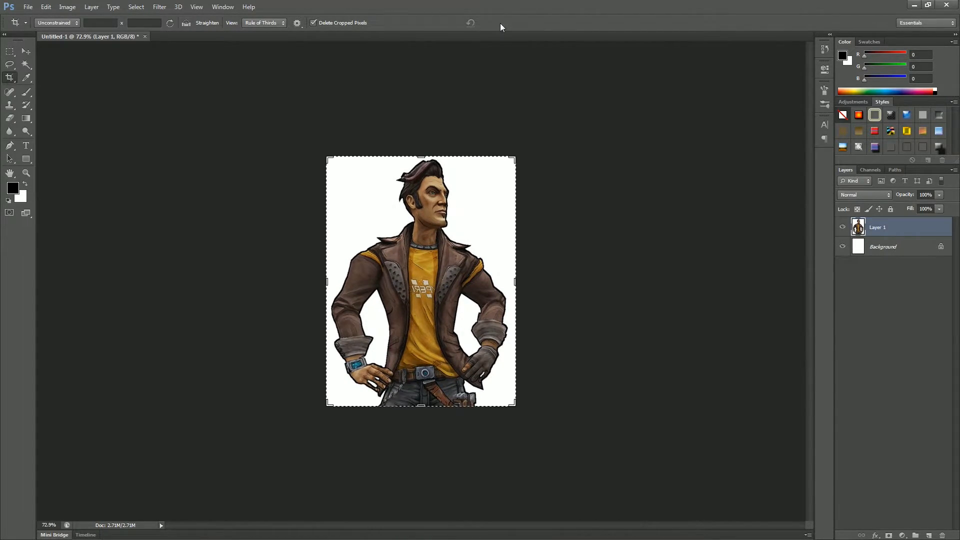
{"action": "left_click", "coordinate": [26, 51]}
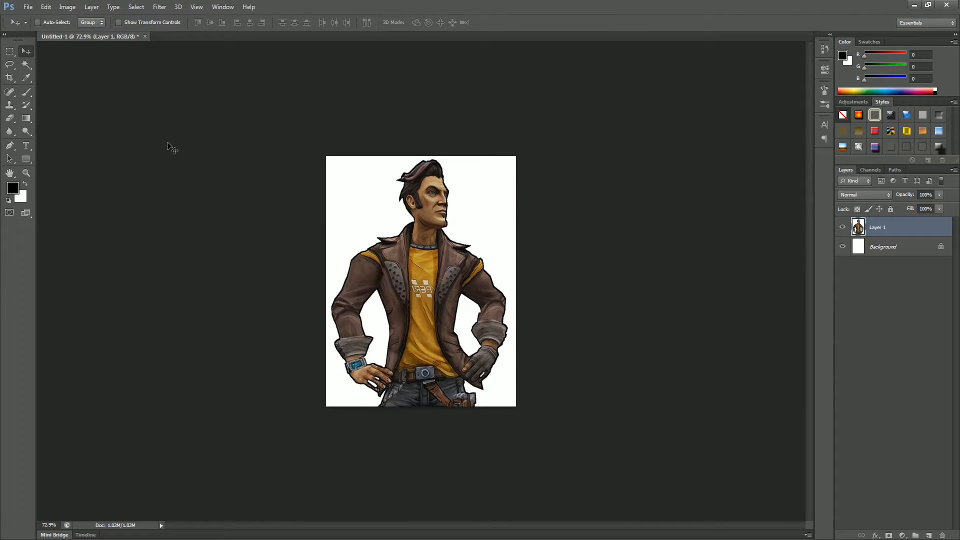